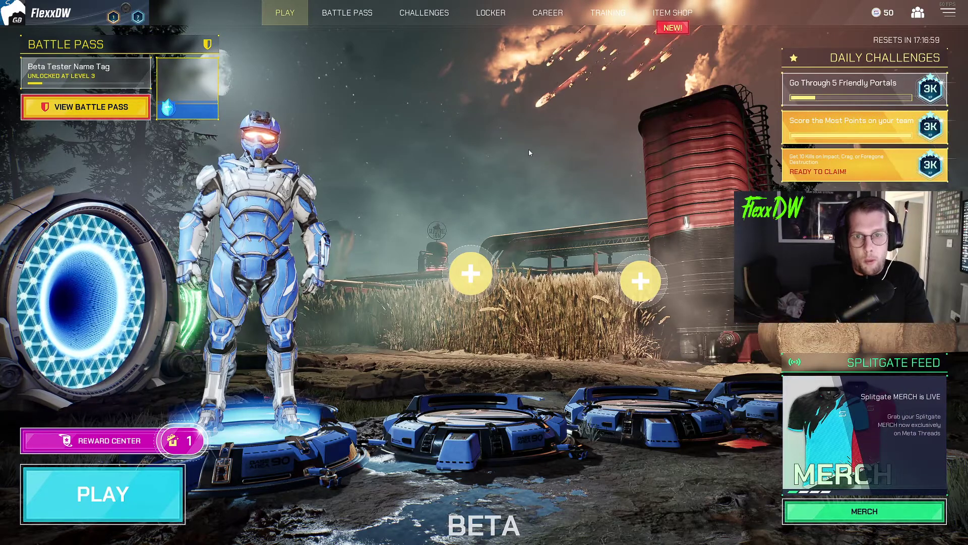
- Open the career statistics overview to examine the lifetime and Season 1 figures
left_click(548, 13)
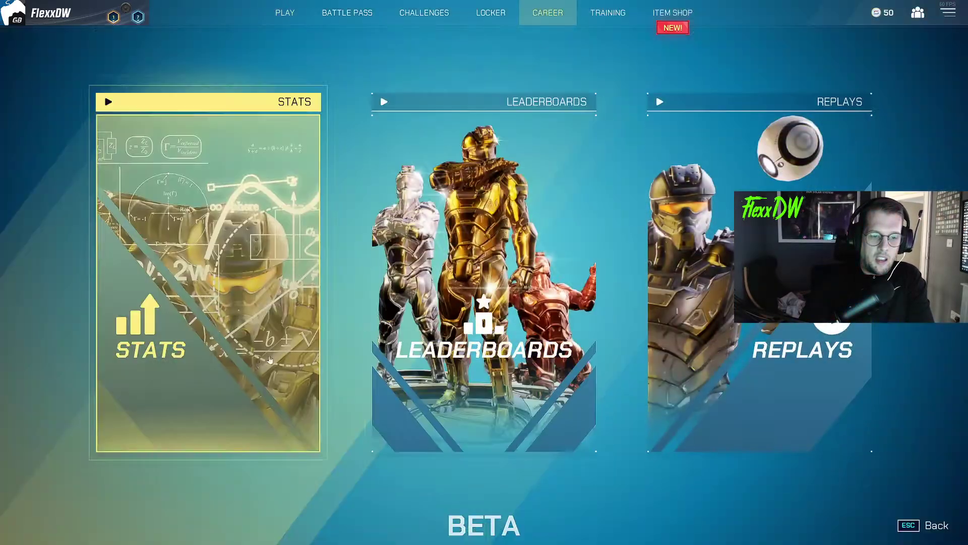
left_click(269, 359)
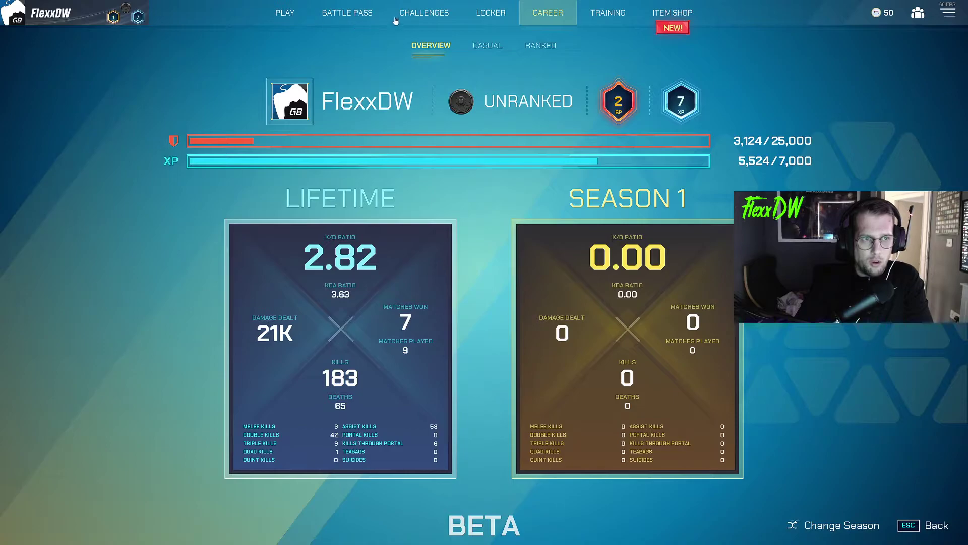
- Open the game's video settings and inspect the available display modes without changing the selection
left_click(946, 15)
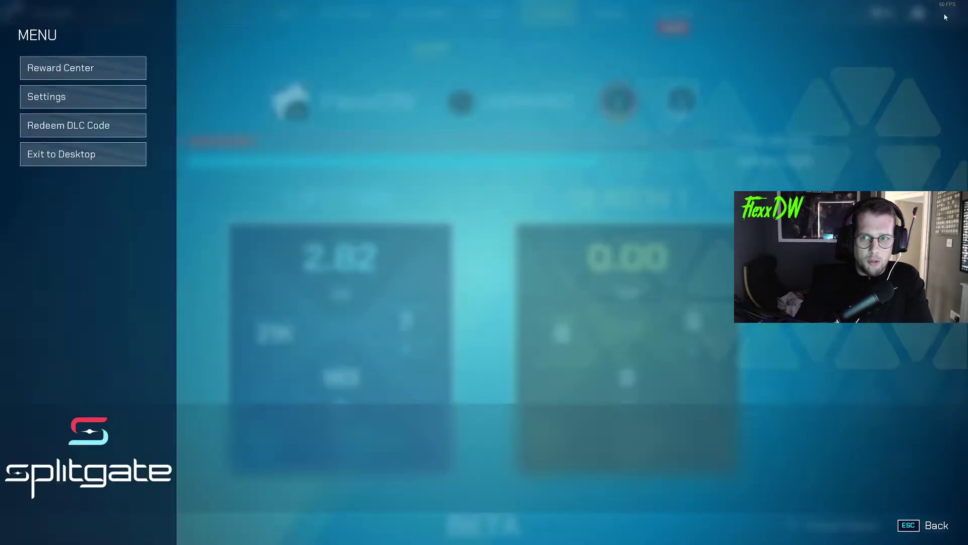
left_click(90, 96)
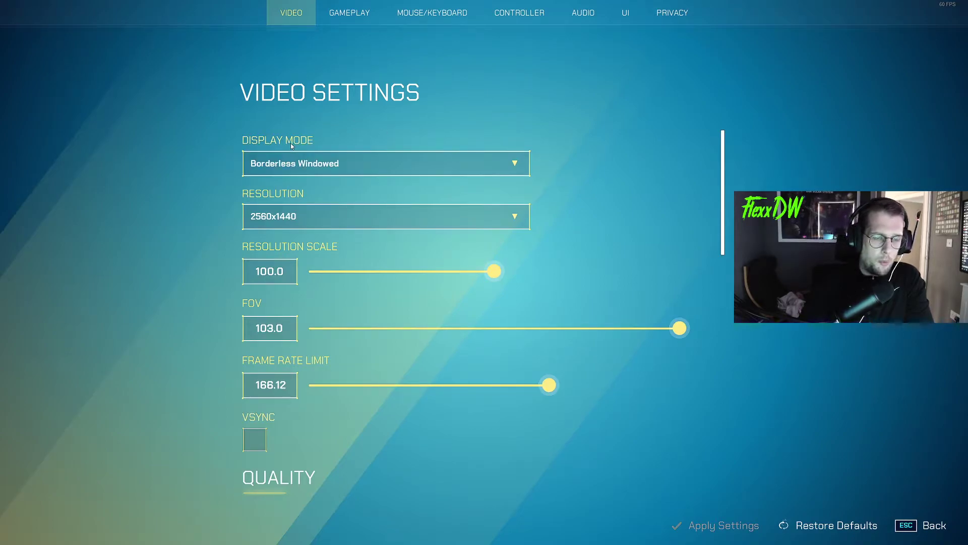
left_click(337, 163)
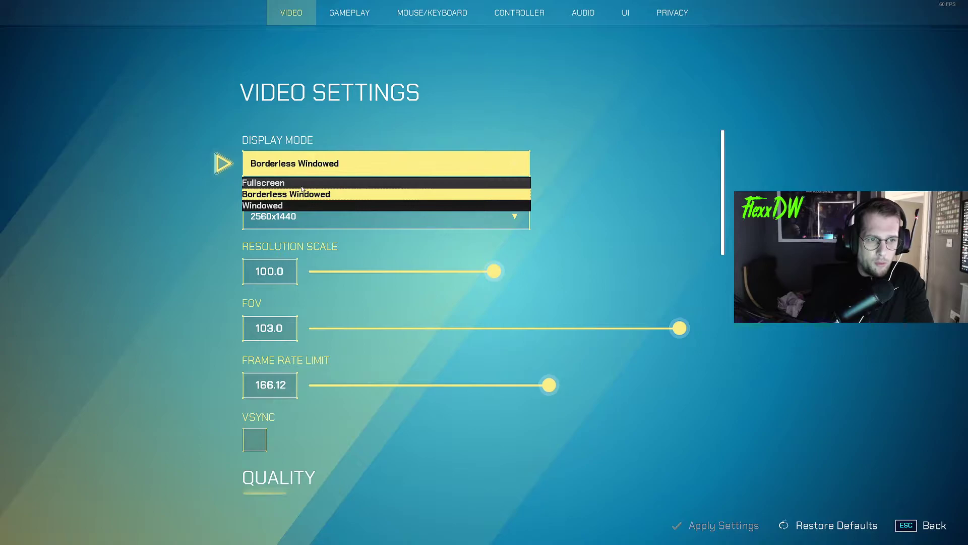
left_click(633, 101)
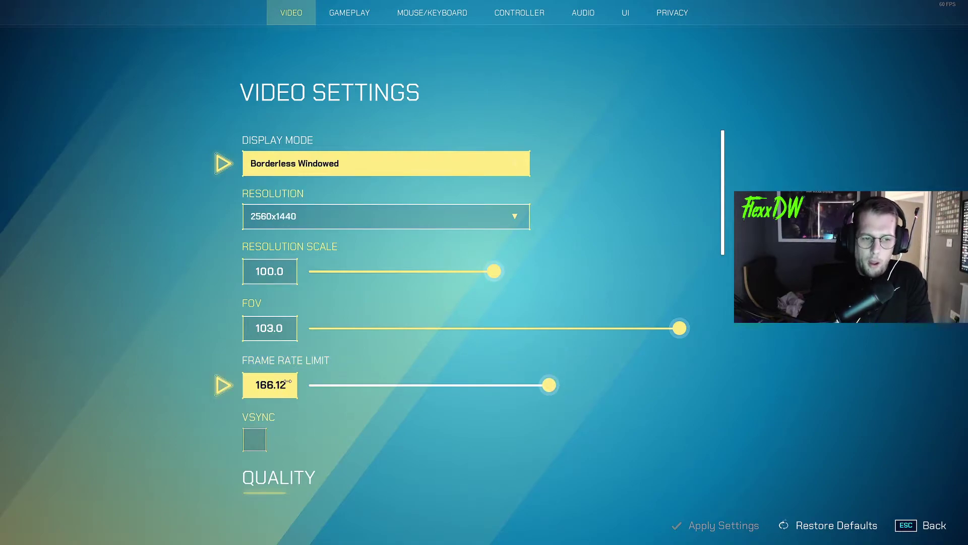
- Review the frame rate, VSync and quality settings, and inspect the available shadow quality levels
scroll(323, 343, "down", 2)
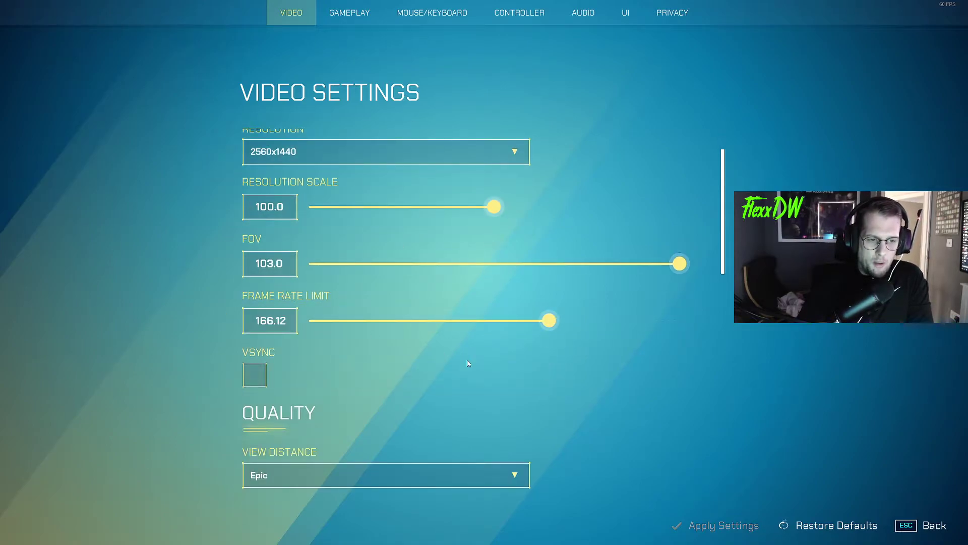
scroll(468, 361, "down", 2)
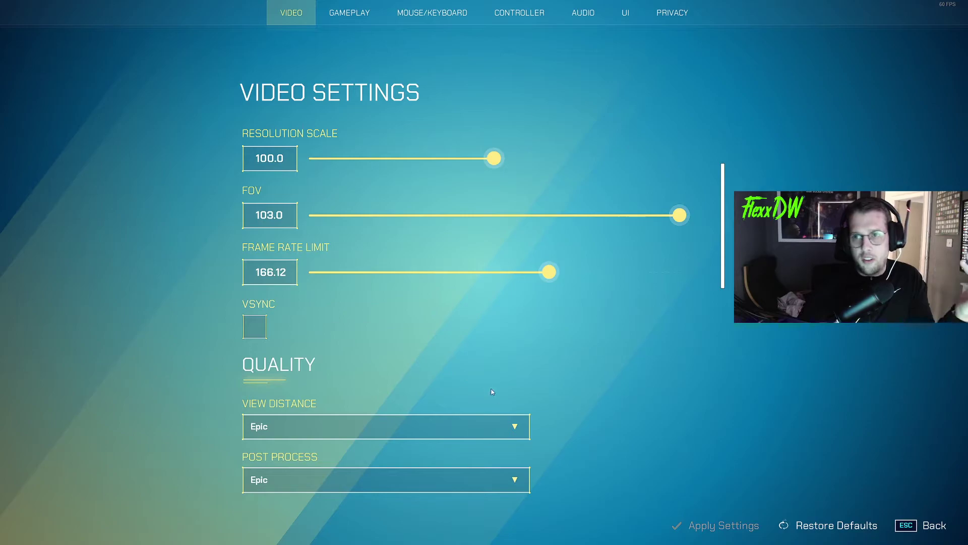
scroll(573, 393, "down", 2)
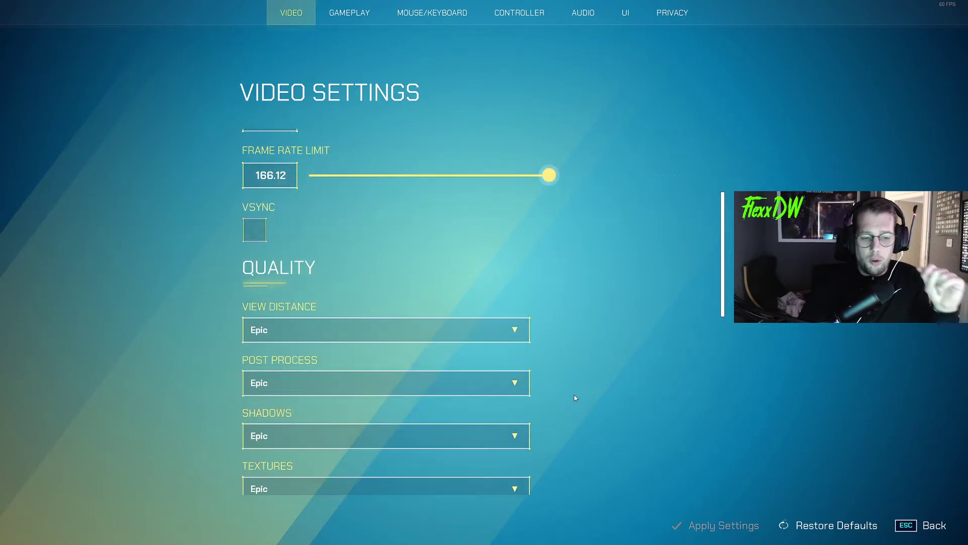
scroll(575, 398, "down", 1)
left_click(389, 368)
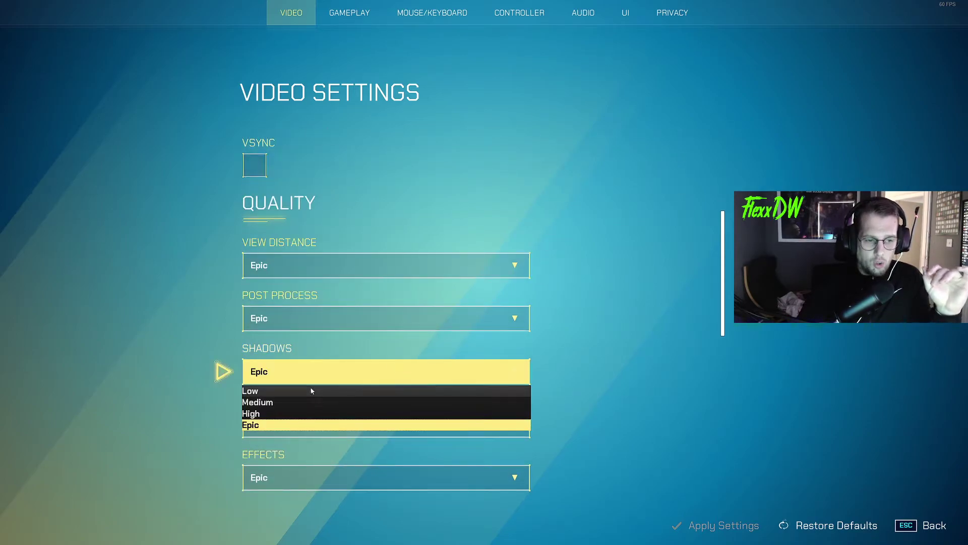
left_click(537, 376)
scroll(453, 317, "down", 2)
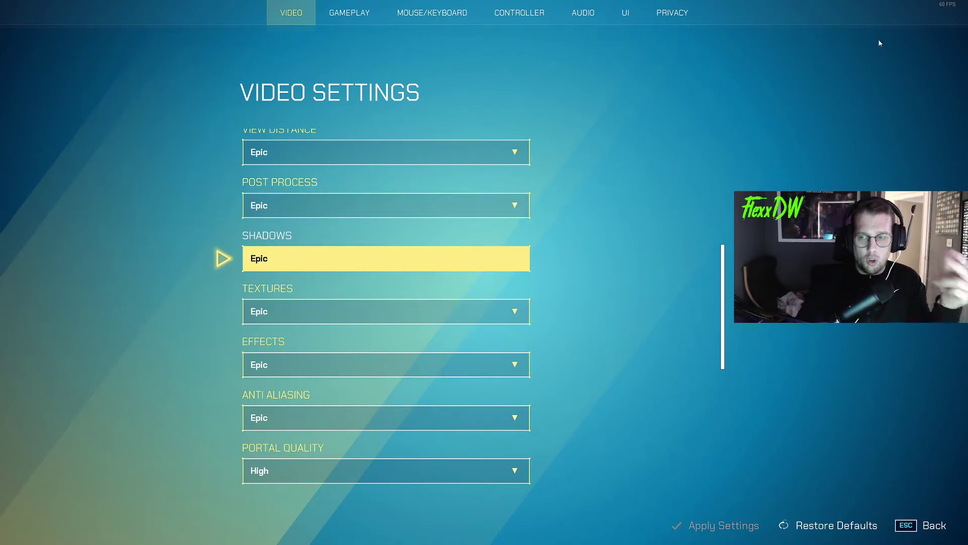
- Inspect the view distance levels and review the remaining quality settings through portal frame rate
scroll(434, 189, "up", 1)
left_click(309, 187)
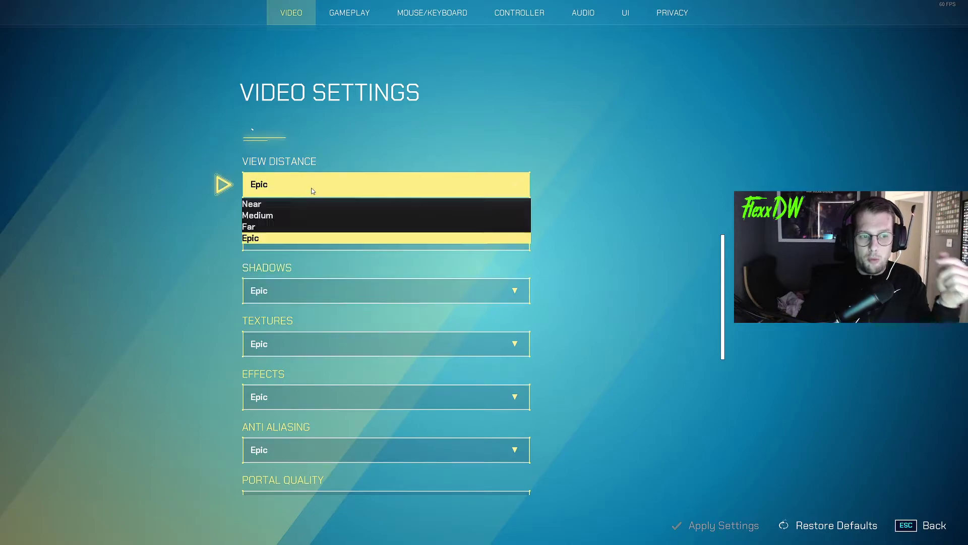
left_click(535, 237)
scroll(340, 404, "down", 1)
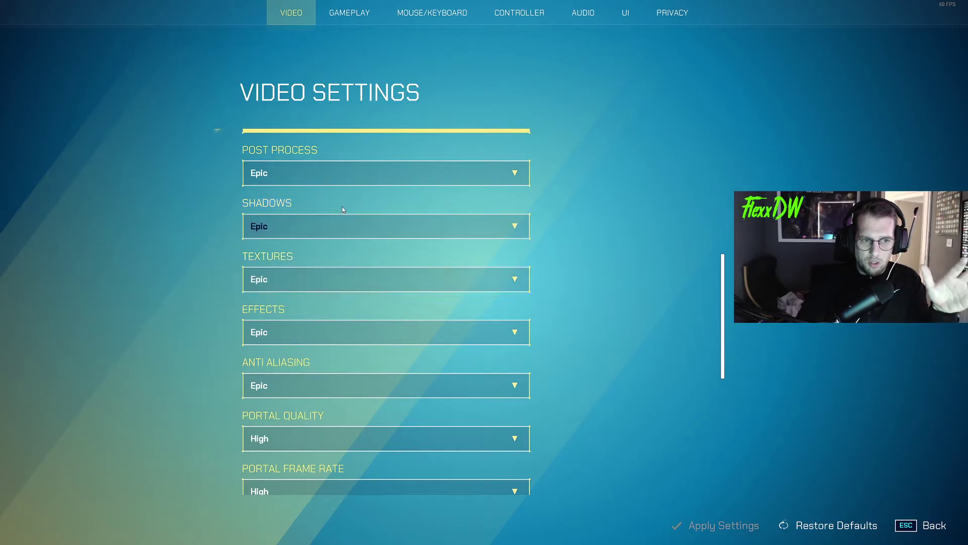
scroll(457, 313, "down", 1)
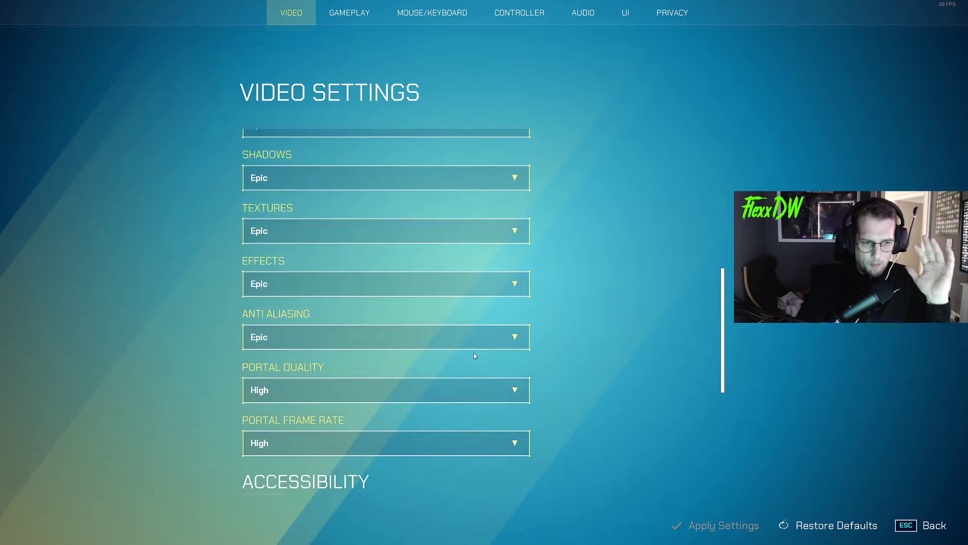
scroll(474, 355, "up", 2)
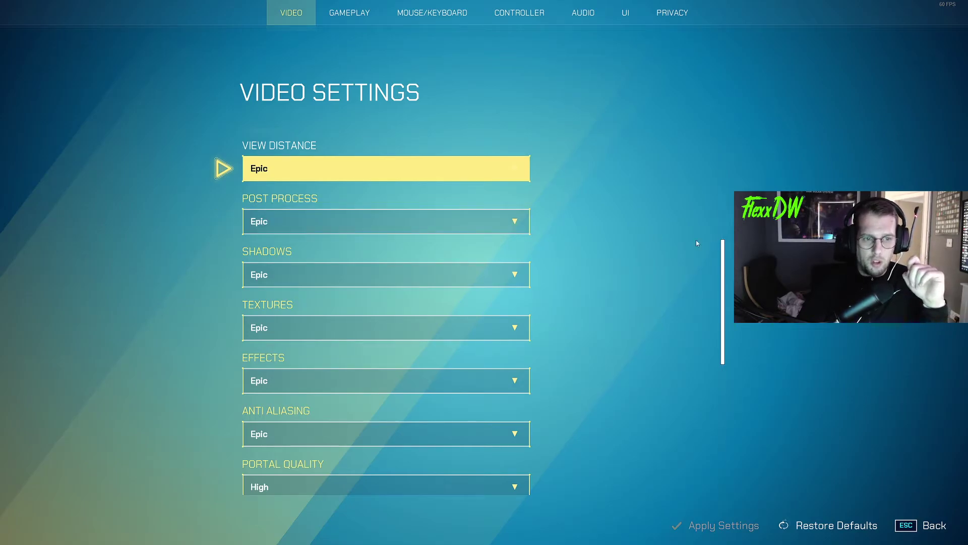
- Examine the colorblind test and colorblind mode options in the accessibility section of the video settings
scroll(707, 332, "down", 6)
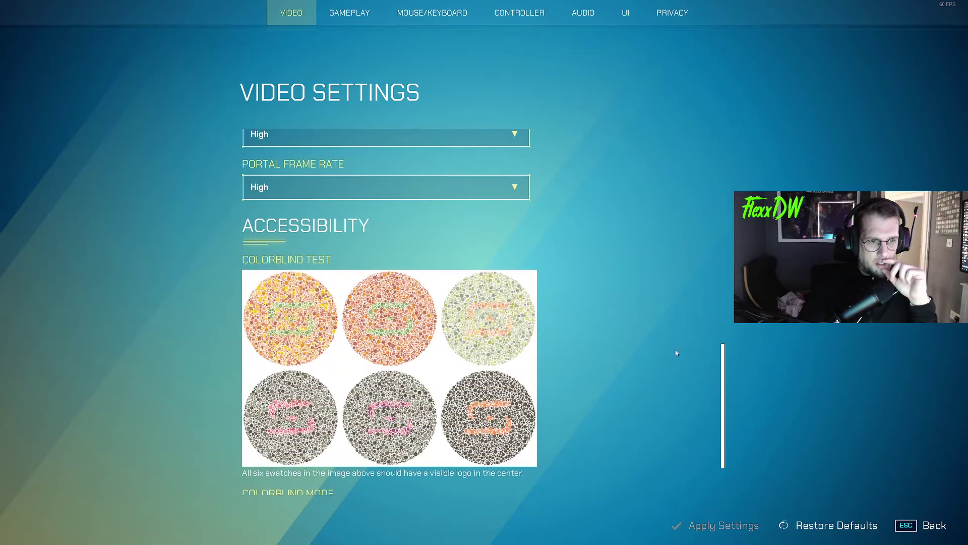
scroll(712, 447, "down", 2)
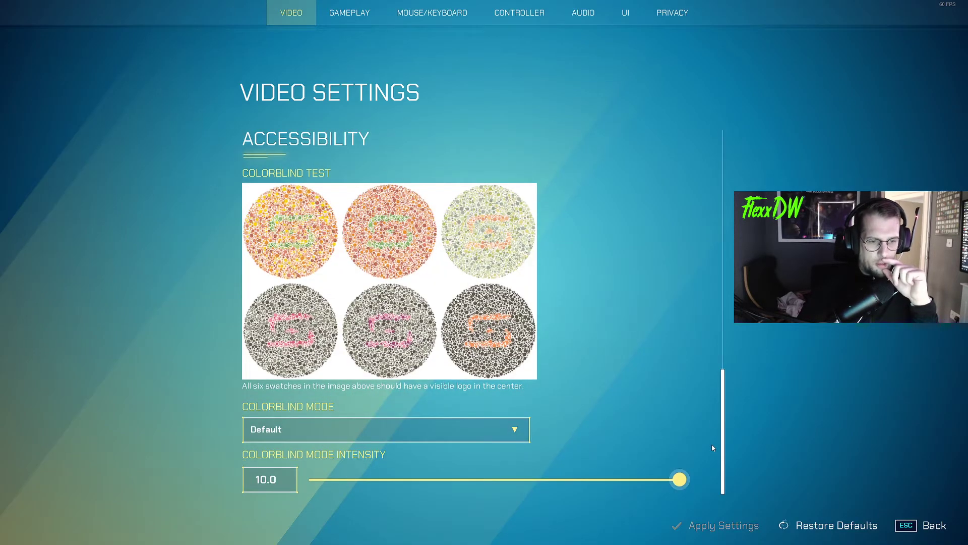
scroll(729, 386, "up", 15)
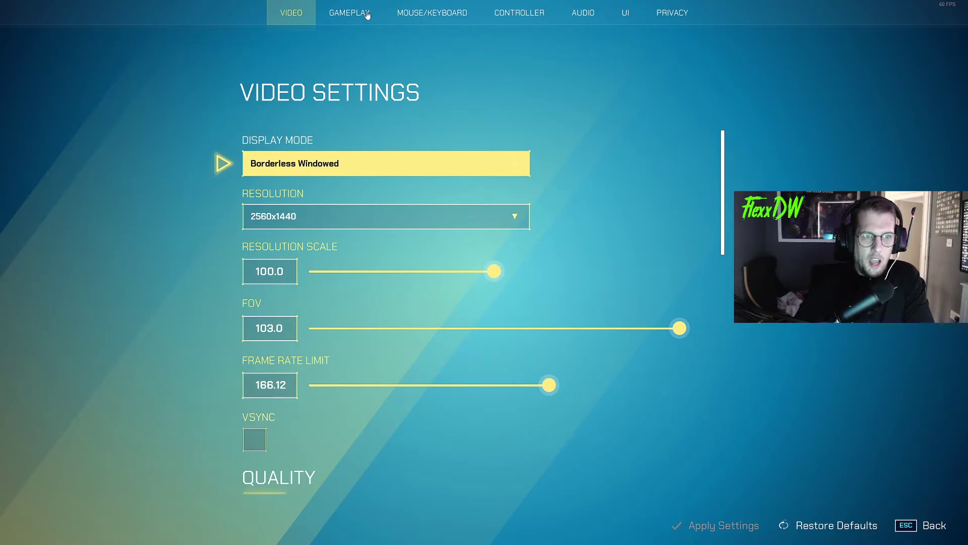
- Review the mouse and keyboard settings for sensitivity, zoom multiplier, mouse smoothing and the toggle options
left_click(432, 14)
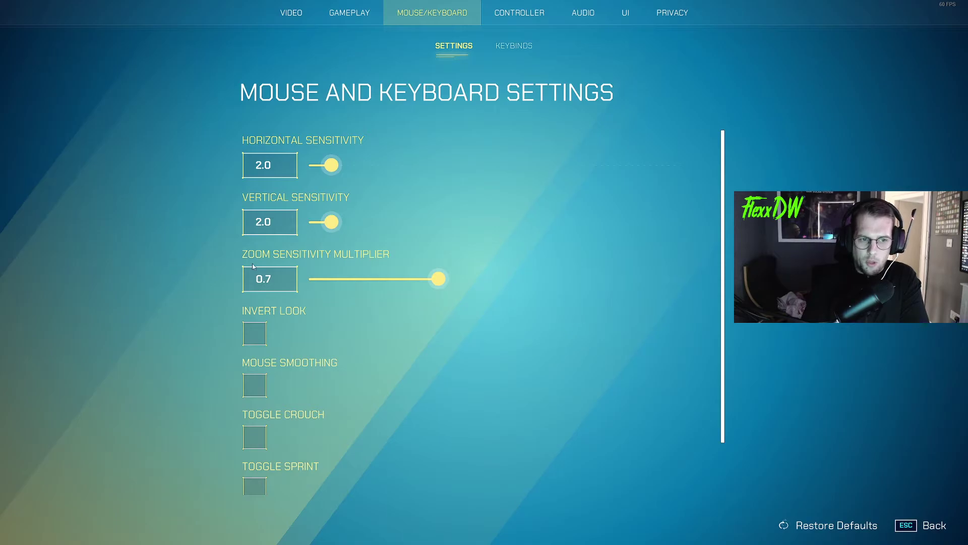
scroll(341, 292, "down", 2)
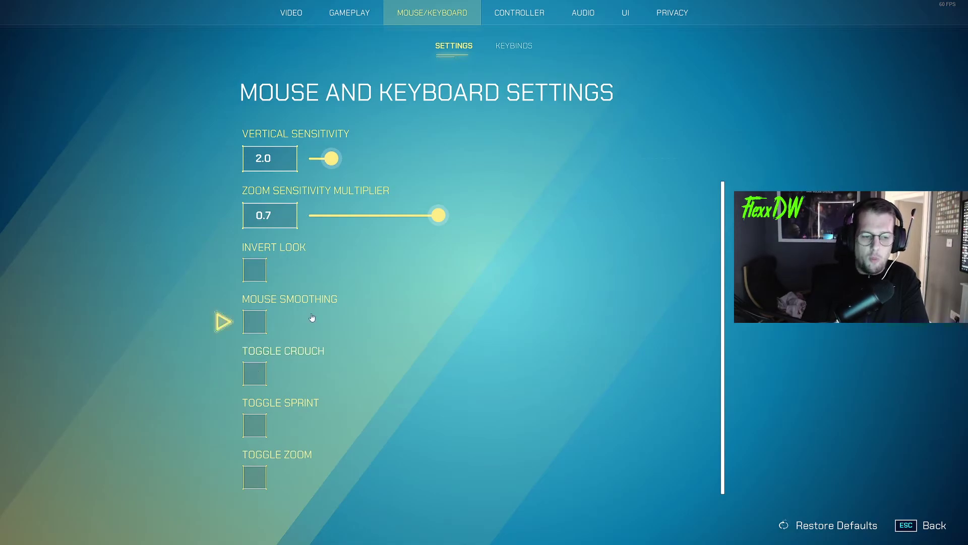
scroll(318, 301, "up", 1)
scroll(515, 198, "down", 1)
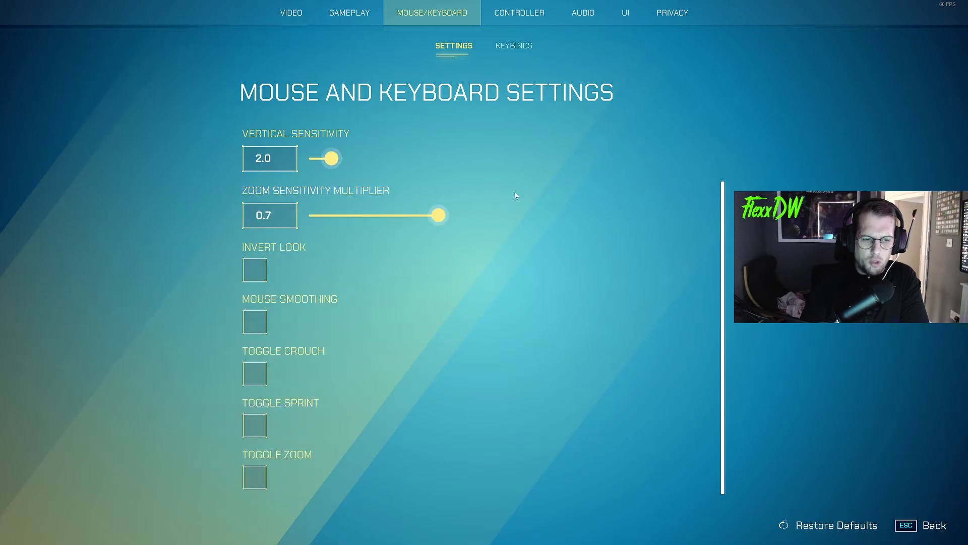
scroll(540, 136, "up", 1)
- Open the keybinds and review the movement, action, portal and inventory bindings
left_click(514, 46)
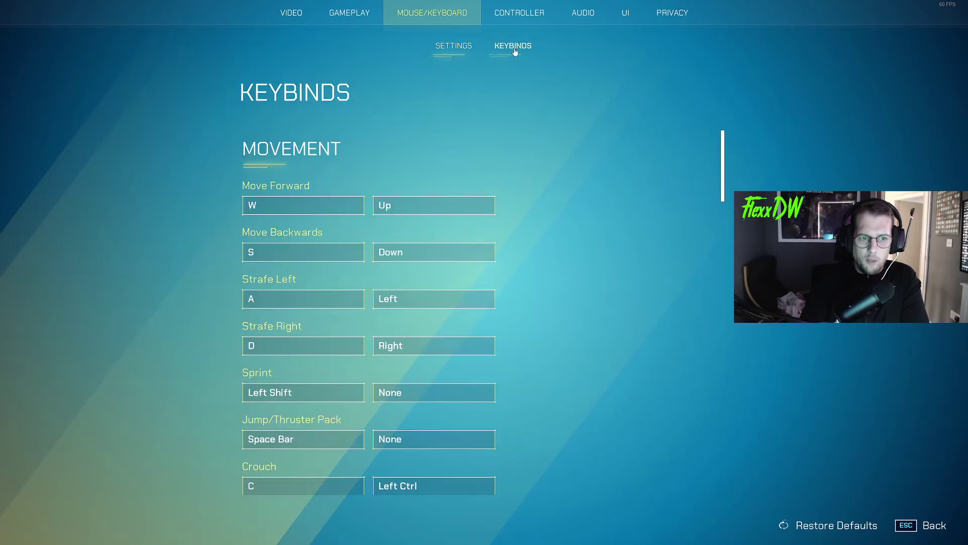
scroll(359, 182, "down", 3)
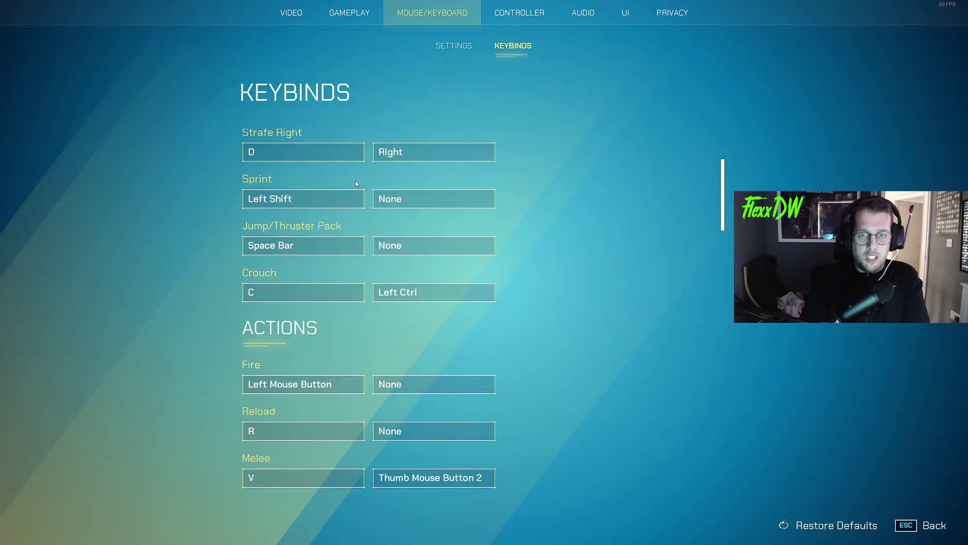
scroll(355, 184, "down", 6)
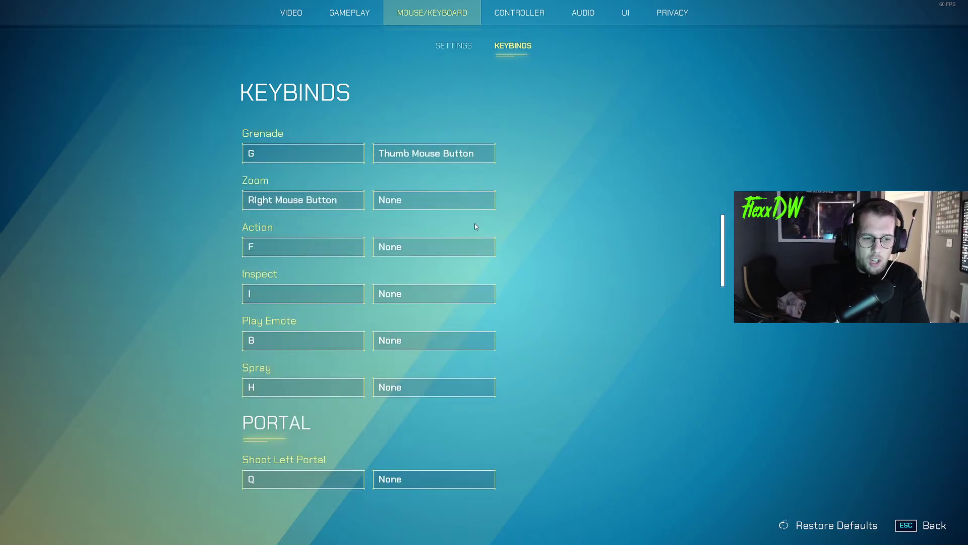
scroll(303, 343, "down", 3)
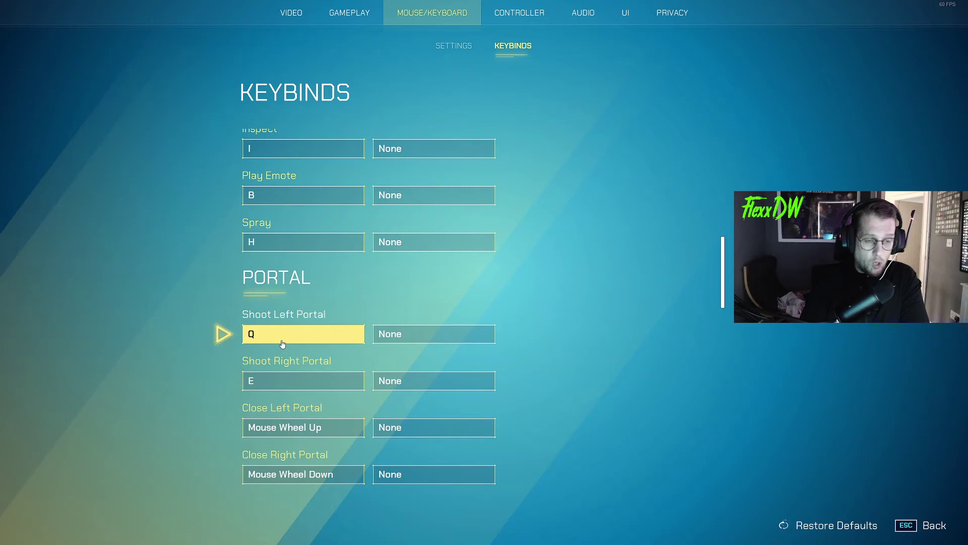
scroll(285, 347, "down", 2)
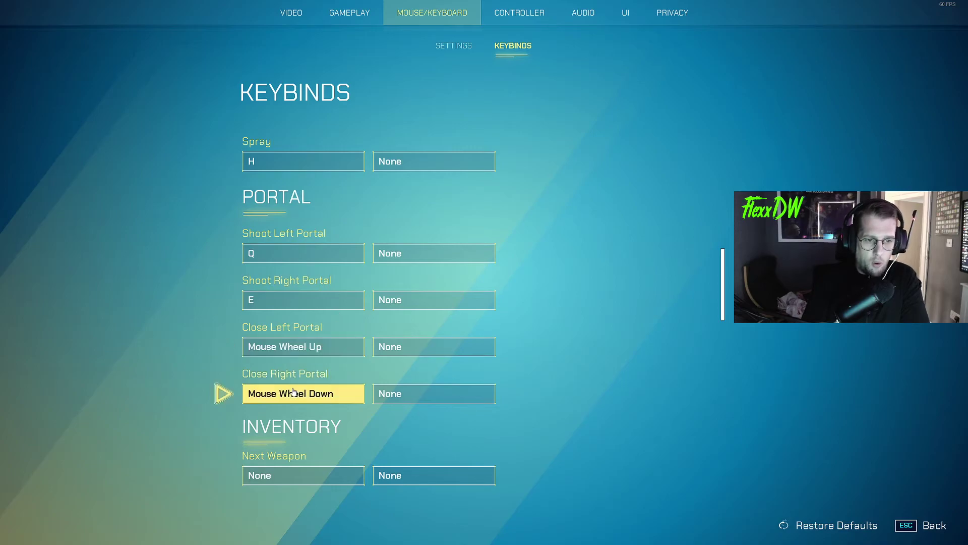
scroll(294, 385, "down", 1)
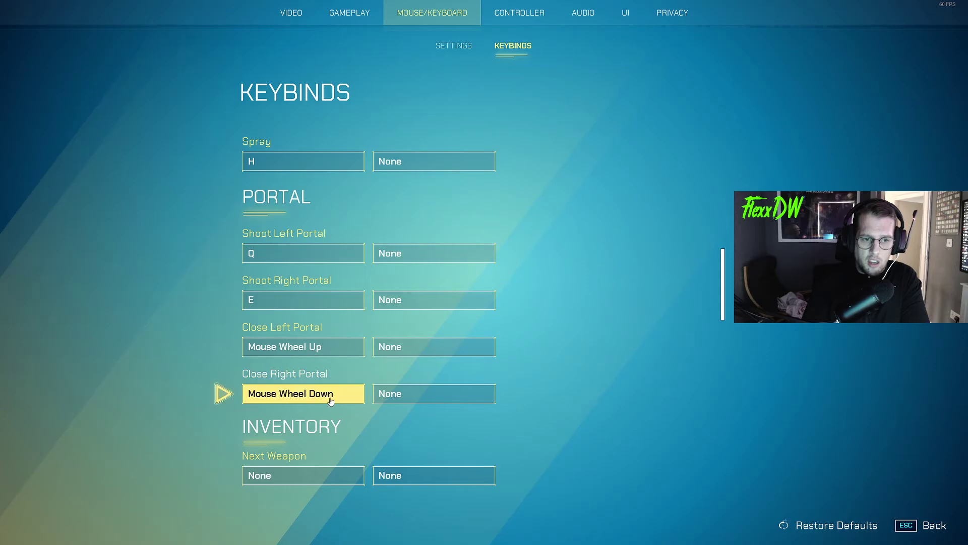
scroll(344, 361, "down", 2)
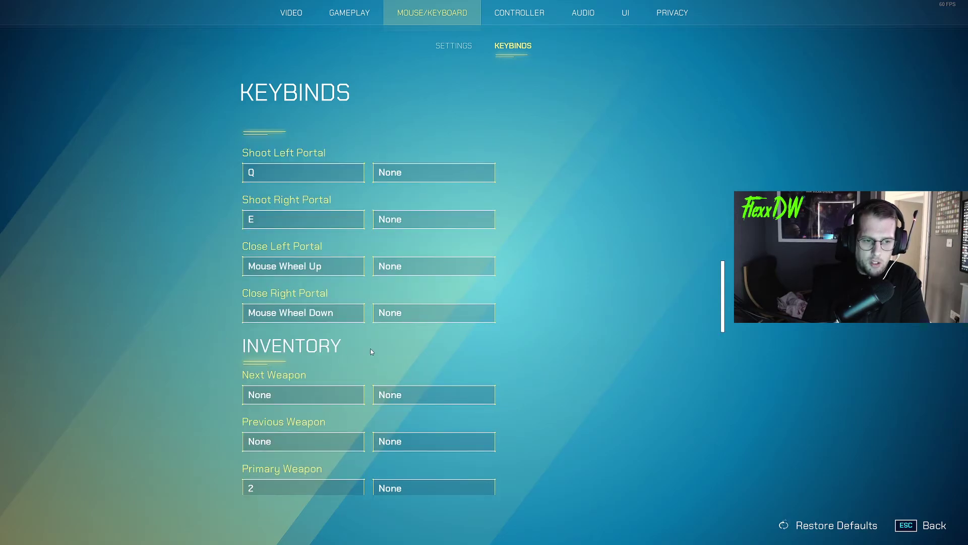
scroll(371, 352, "down", 4)
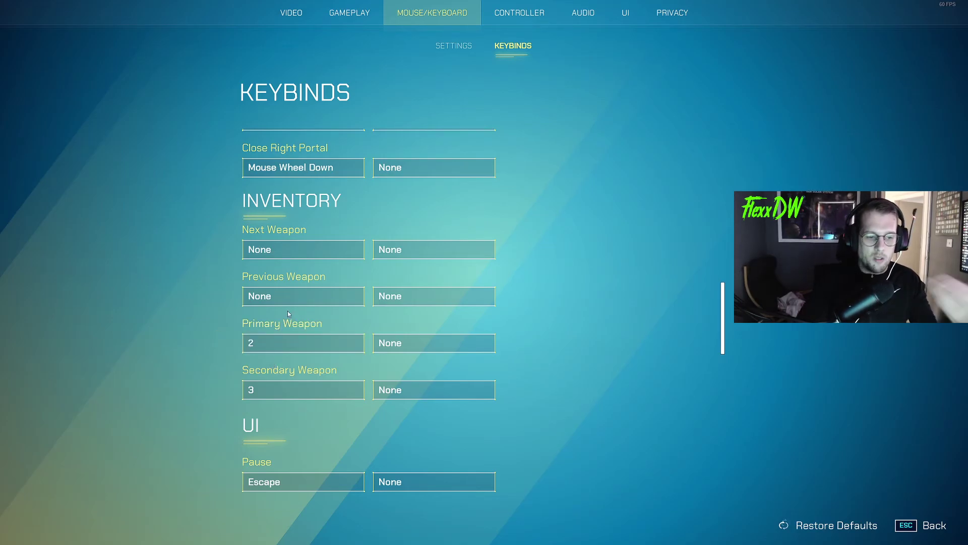
- Recheck the grenade, melee and crouch bindings and return to the movement keybinds
scroll(372, 328, "up", 5)
scroll(373, 329, "up", 6)
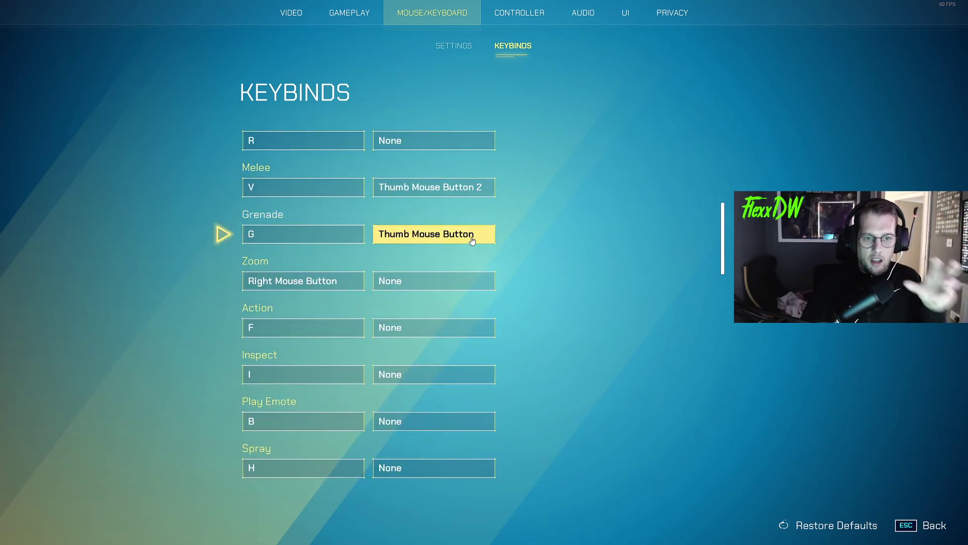
scroll(475, 257, "up", 6)
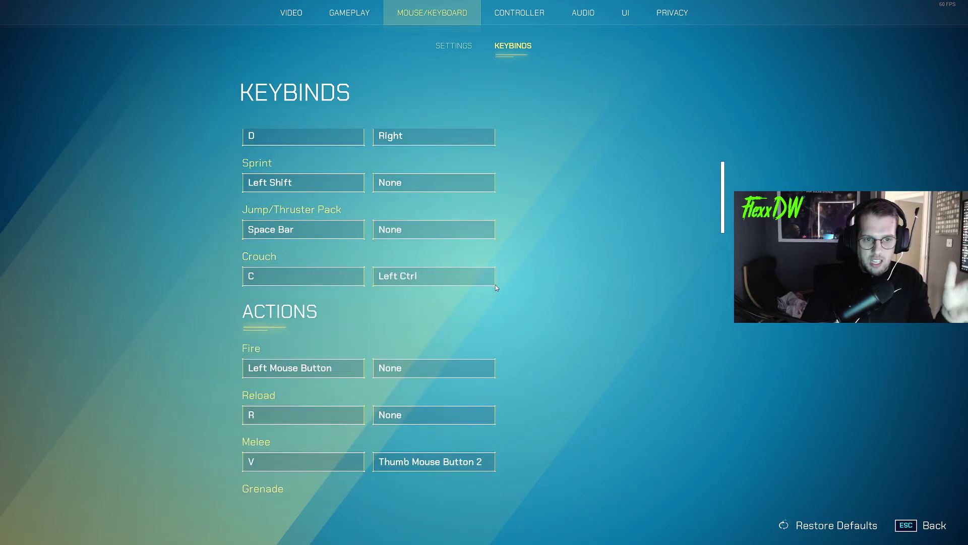
scroll(395, 313, "up", 5)
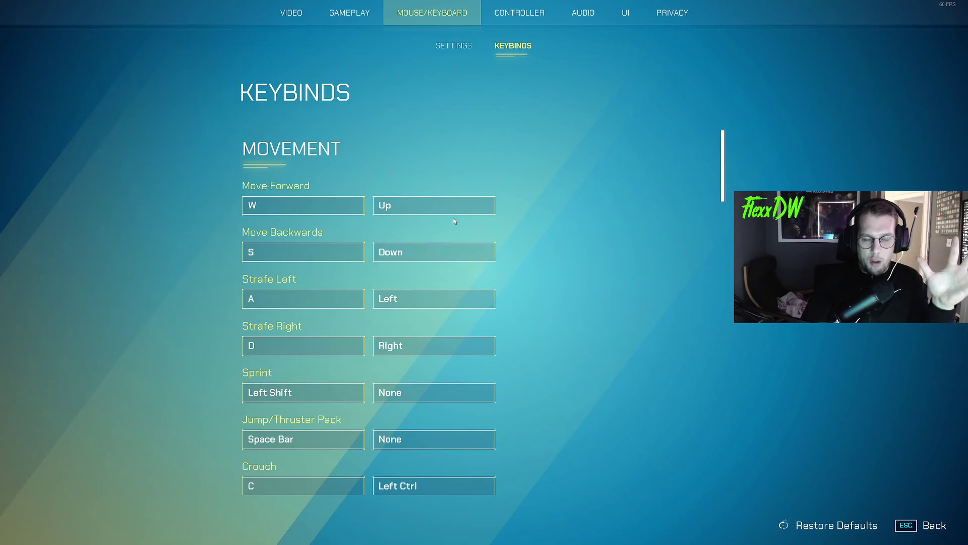
- Glance over the gameplay and video settings, and leave them for the locker of character and weapon customizations
left_click(337, 15)
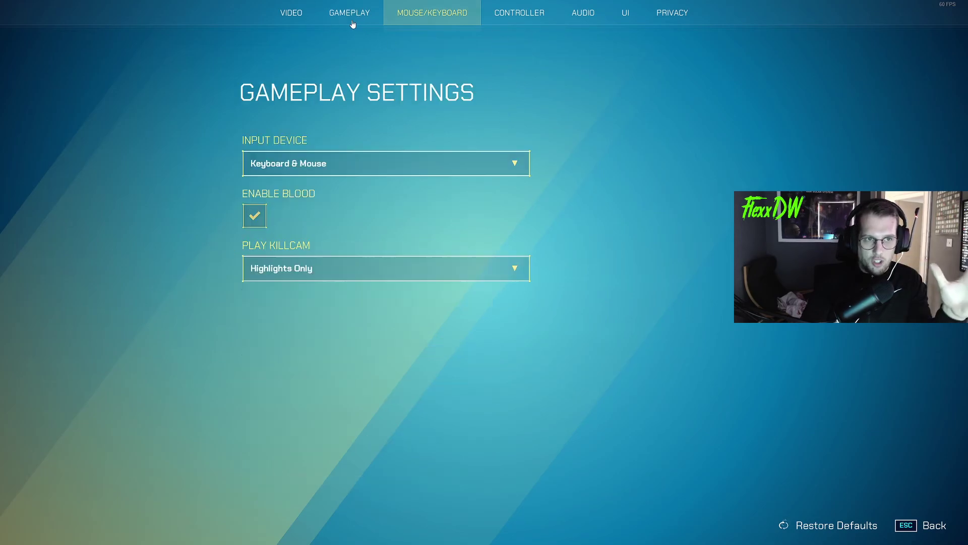
left_click(283, 14)
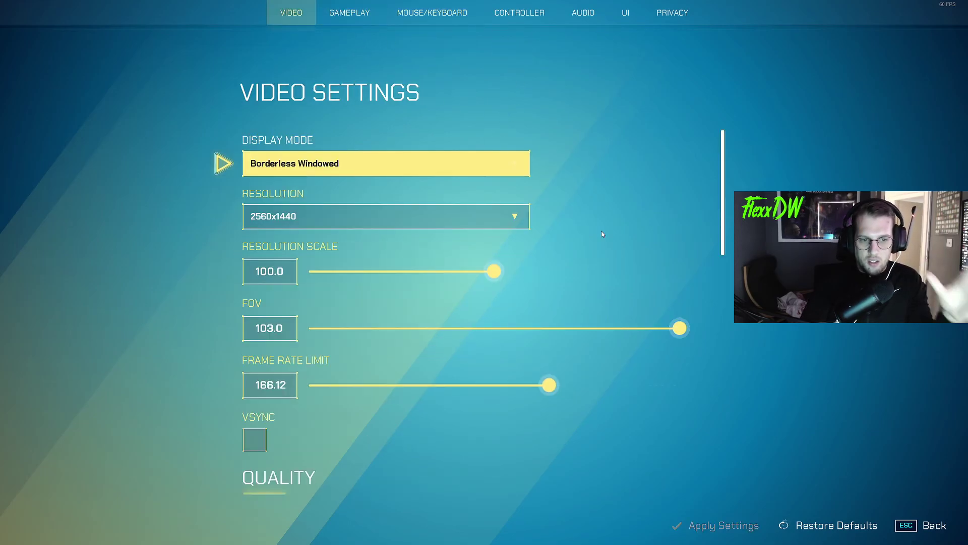
left_click(917, 525)
left_click(496, 13)
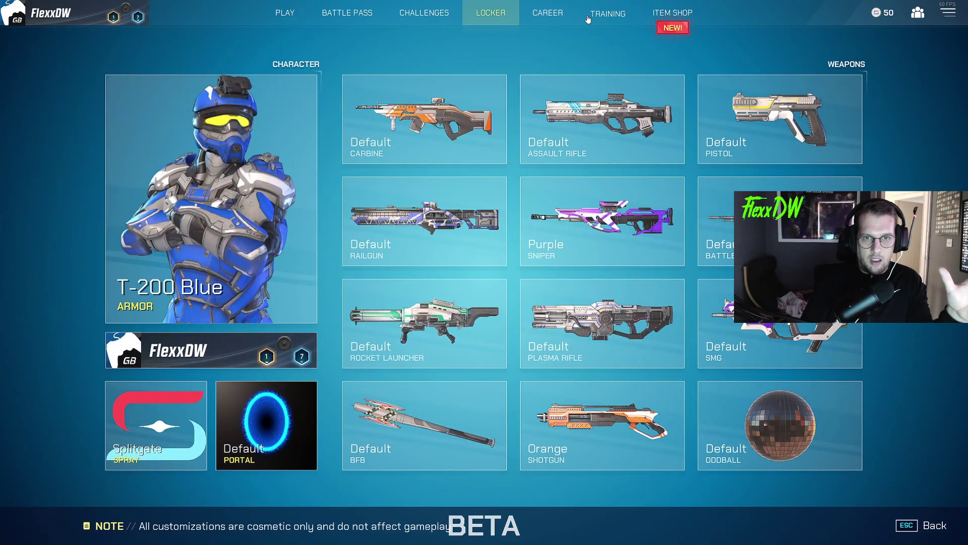
- Review the career overview with the lifetime and Season 1 stats, and return to the main lobby
left_click(589, 15)
left_click(548, 14)
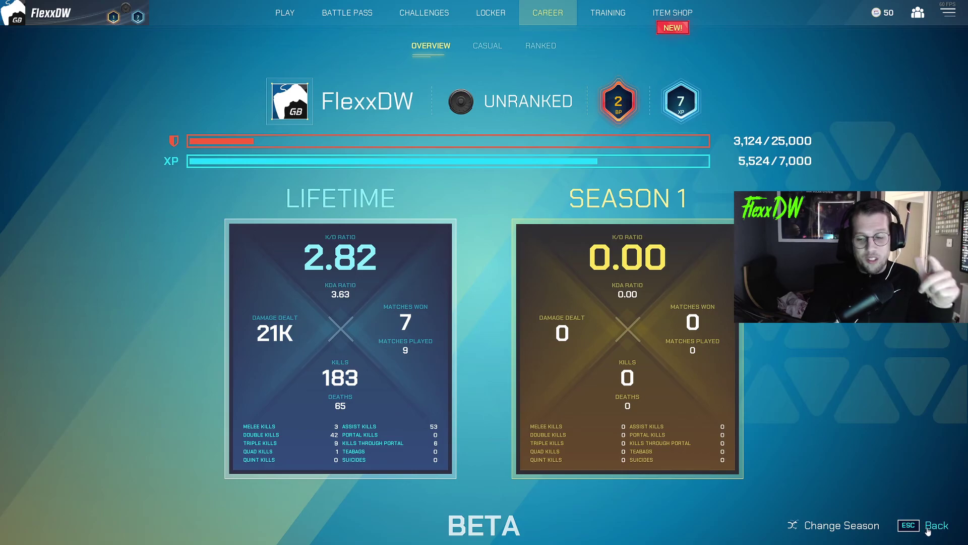
left_click(285, 12)
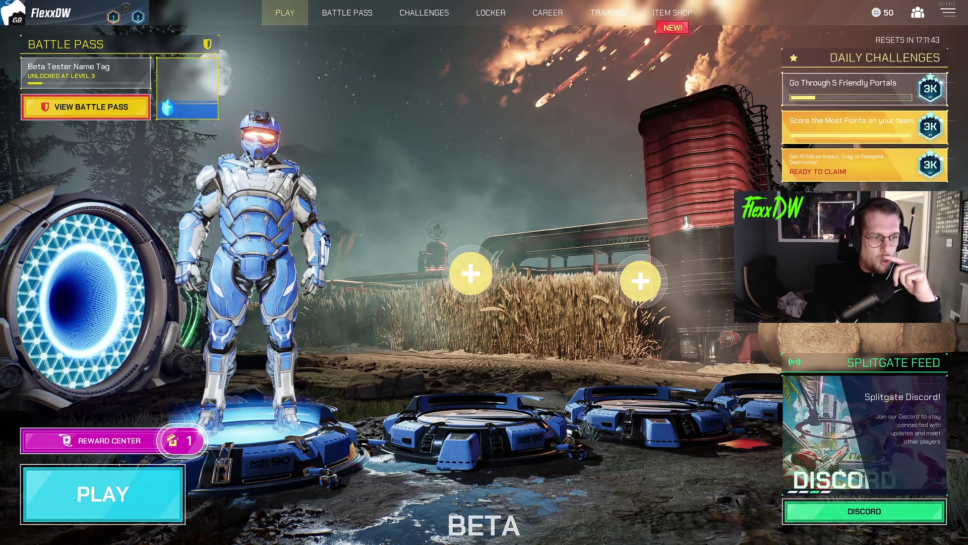
- Look over the battle pass rewards and the available training modes
left_click(353, 12)
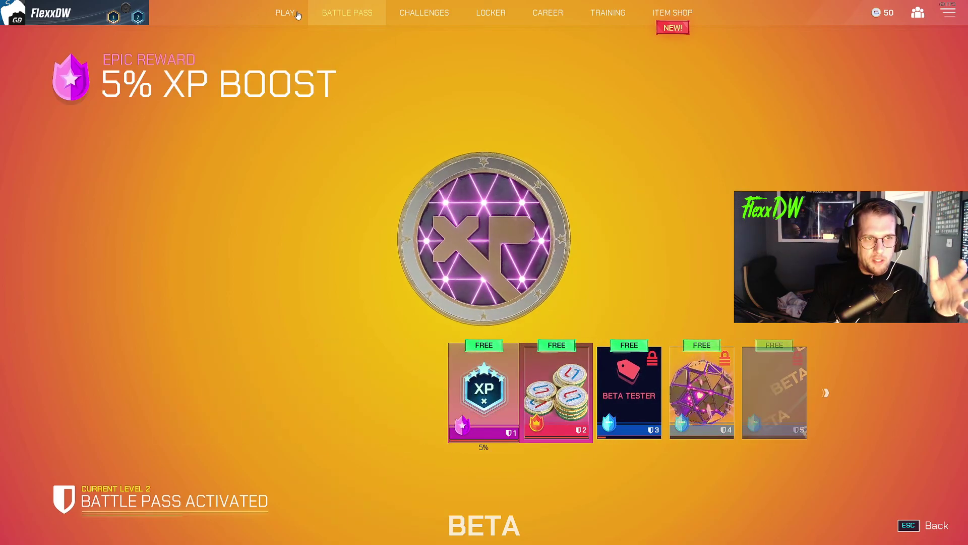
left_click(673, 13)
left_click(610, 14)
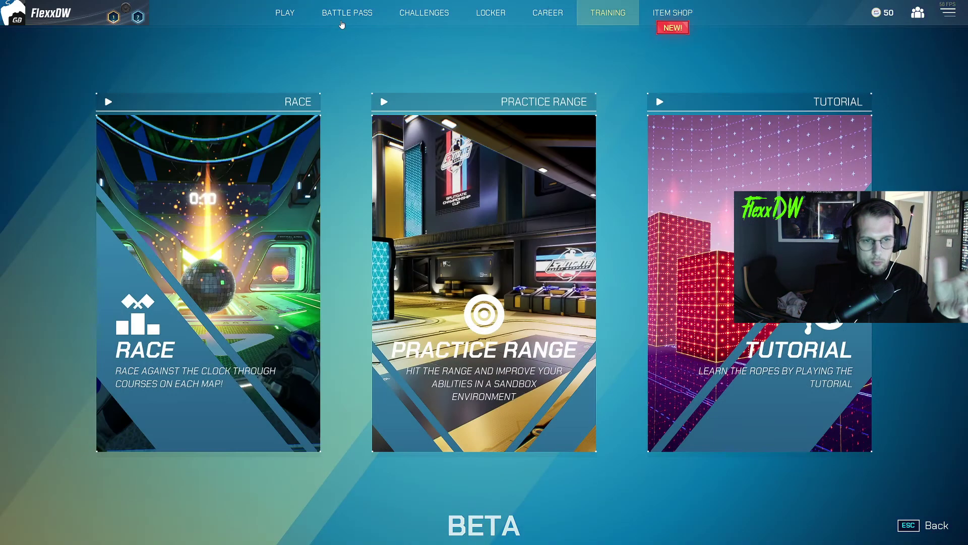
- Open matchmaking, review the game modes offered in the Casual playlist, and return to the playlist selection
left_click(285, 12)
left_click(285, 12)
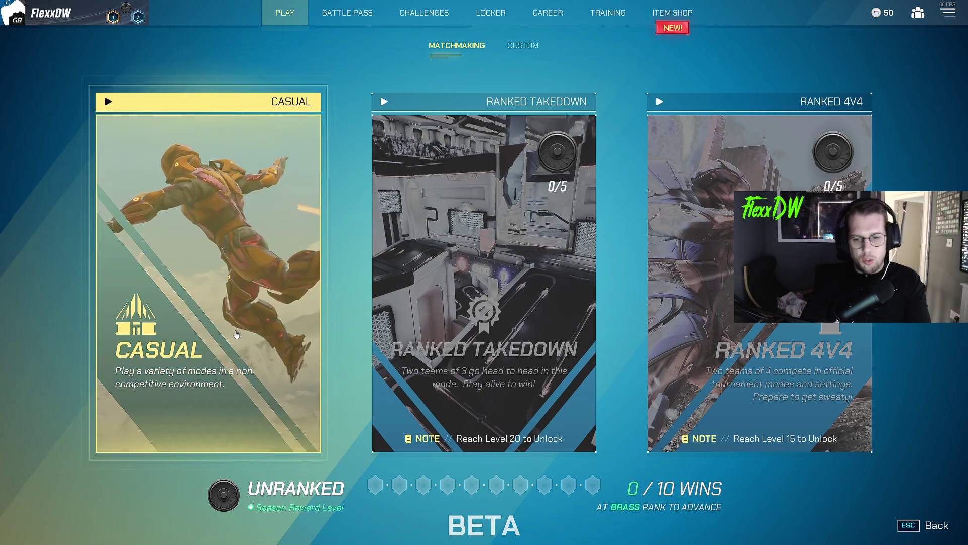
left_click(237, 334)
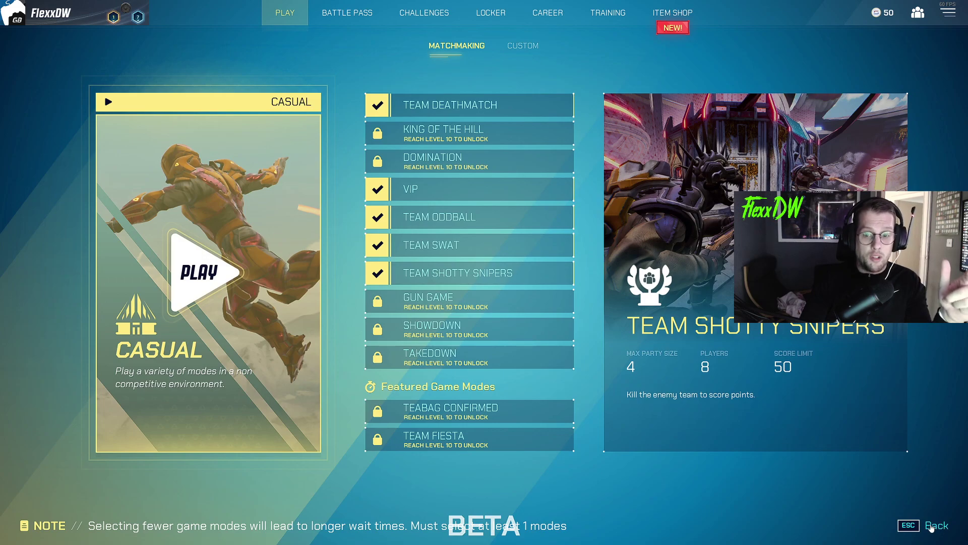
left_click(928, 526)
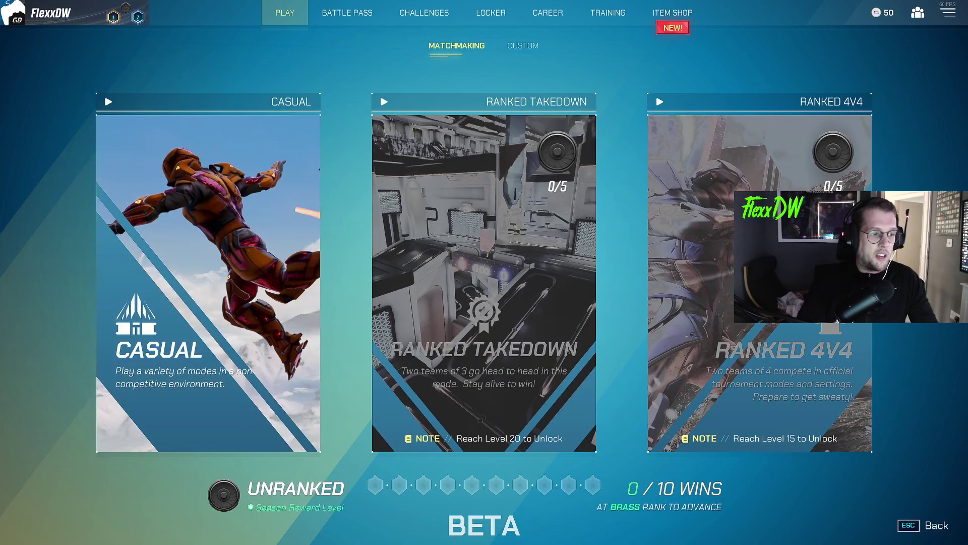